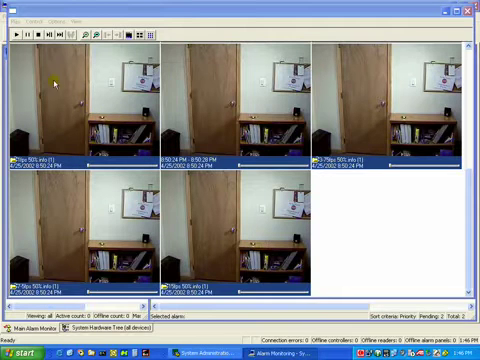
Play all five recorded clips as the person walks past the door, then stop them
{"action": "left_click", "coordinate": [18, 35]}
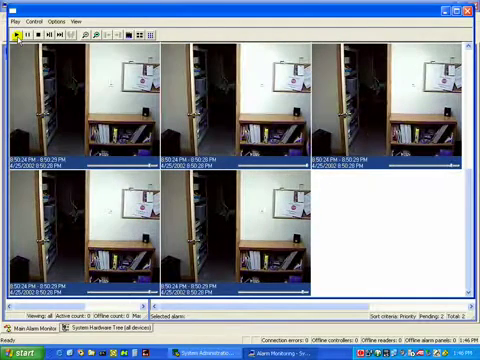
{"action": "left_click", "coordinate": [38, 35]}
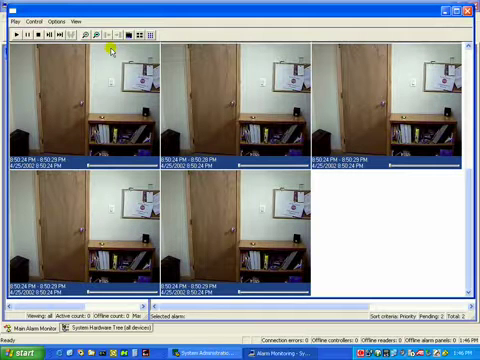
Zoom each of the five video tiles in on the shelf, then play the zoomed clips
{"action": "left_click", "coordinate": [103, 118]}
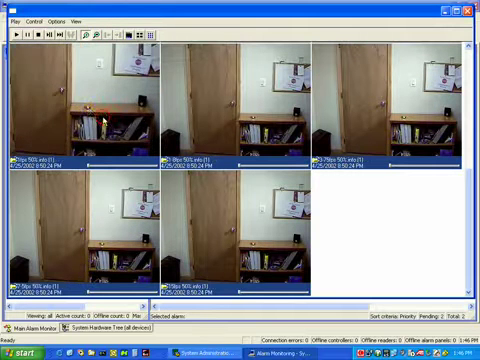
{"action": "left_click", "coordinate": [85, 103]}
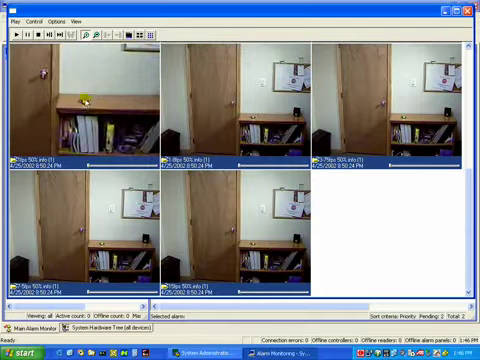
{"action": "left_click", "coordinate": [228, 96]}
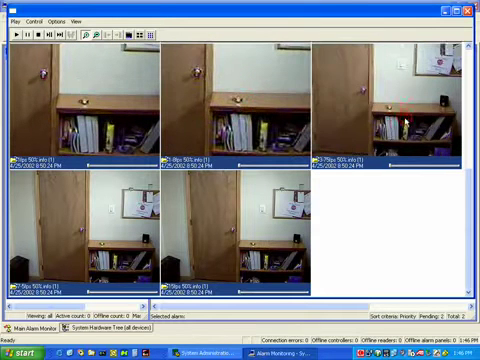
{"action": "left_click", "coordinate": [400, 118]}
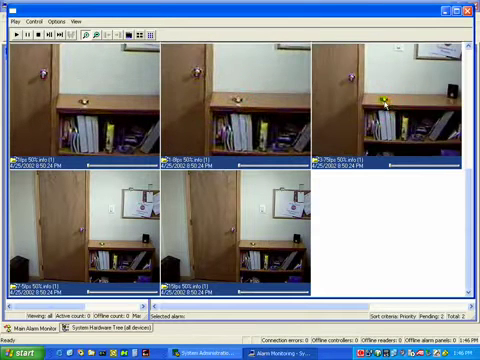
{"action": "left_click", "coordinate": [255, 255]}
{"action": "left_click", "coordinate": [240, 235]}
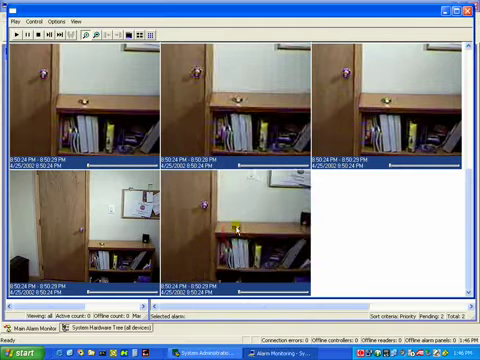
{"action": "left_click", "coordinate": [85, 228]}
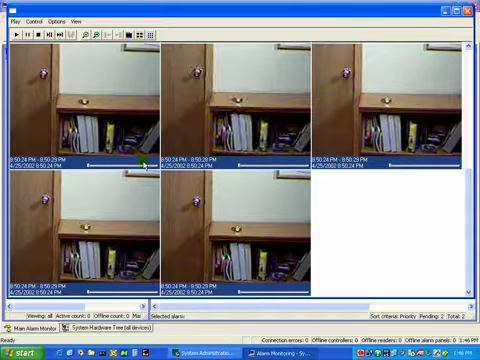
{"action": "left_click", "coordinate": [18, 35]}
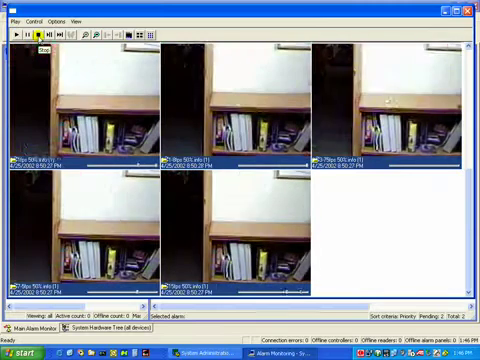
Stop the zoomed clips at the start, advance them two frames, then resume playback
{"action": "left_click", "coordinate": [38, 35]}
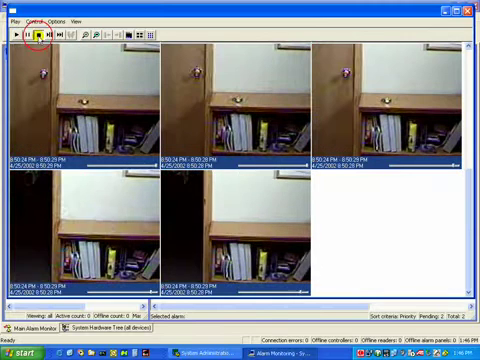
{"action": "left_click", "coordinate": [49, 35]}
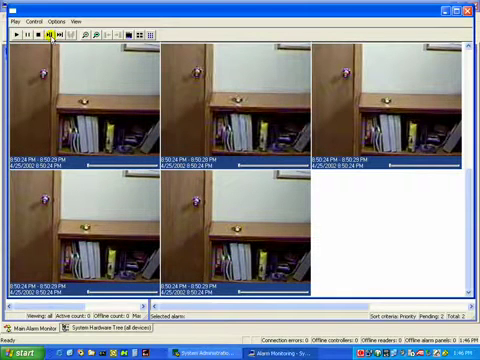
{"action": "left_click", "coordinate": [50, 35]}
{"action": "left_click", "coordinate": [50, 35]}
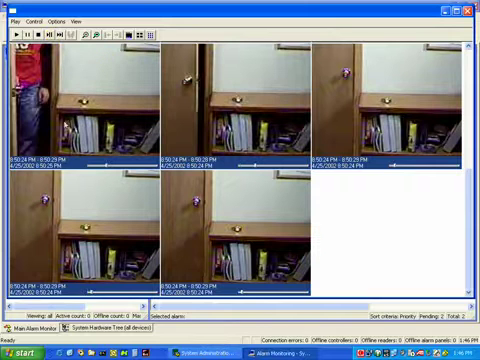
{"action": "left_click", "coordinate": [16, 35]}
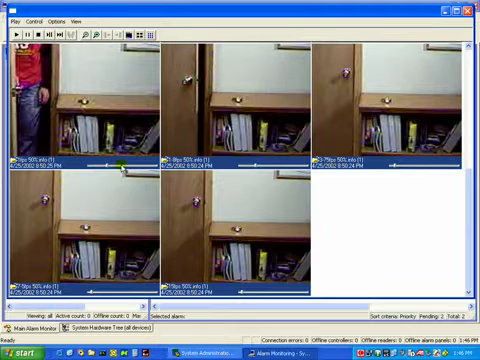
Pause the clips and step two frames as the person in red reaches the shelf
{"action": "left_click", "coordinate": [48, 35]}
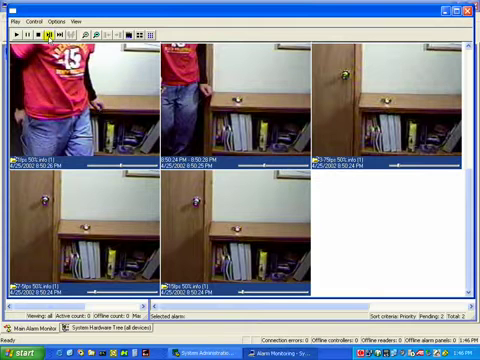
{"action": "left_click", "coordinate": [48, 34]}
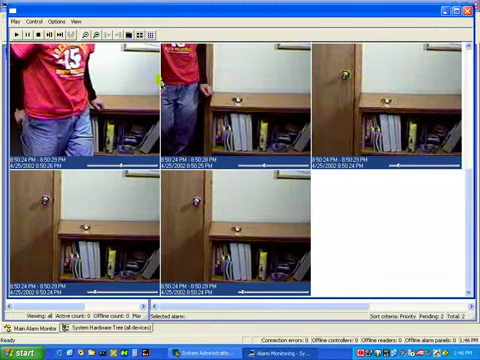
{"action": "left_click", "coordinate": [72, 36]}
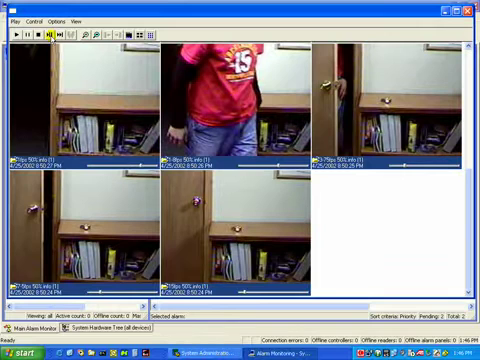
{"action": "left_click", "coordinate": [50, 35]}
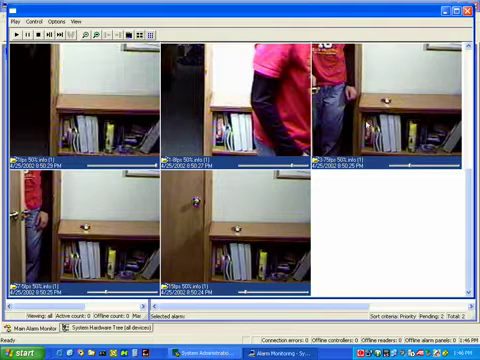
Pause all five clips and step frame by frame until the person in red leaves
{"action": "left_click", "coordinate": [38, 34]}
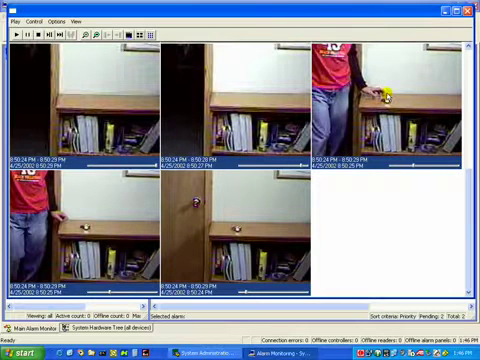
{"action": "left_click", "coordinate": [52, 34]}
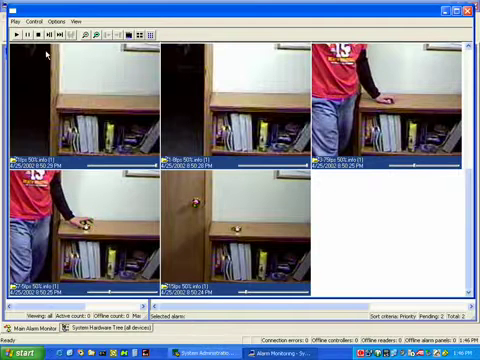
{"action": "left_click", "coordinate": [48, 34]}
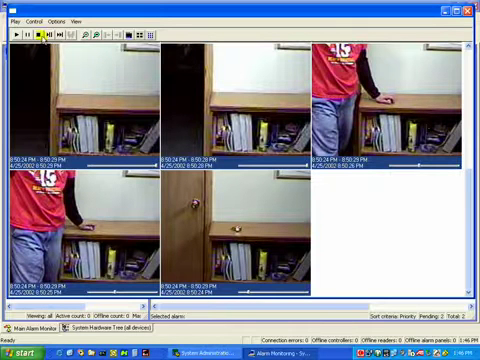
{"action": "left_click", "coordinate": [48, 34]}
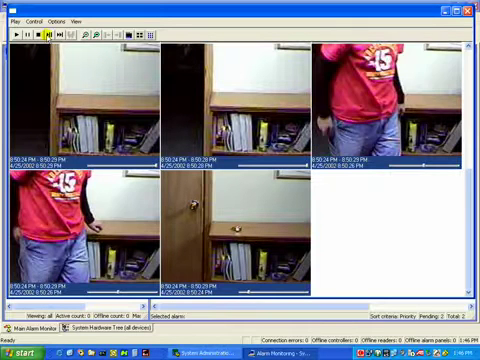
{"action": "left_click", "coordinate": [48, 34]}
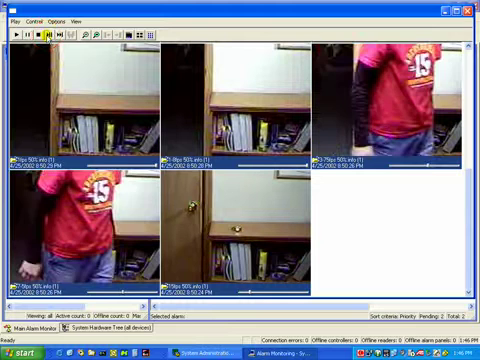
{"action": "left_click", "coordinate": [48, 34]}
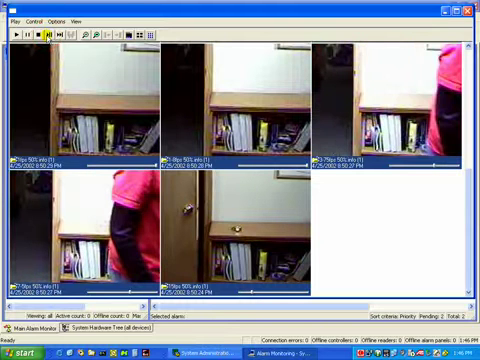
{"action": "left_click", "coordinate": [48, 34]}
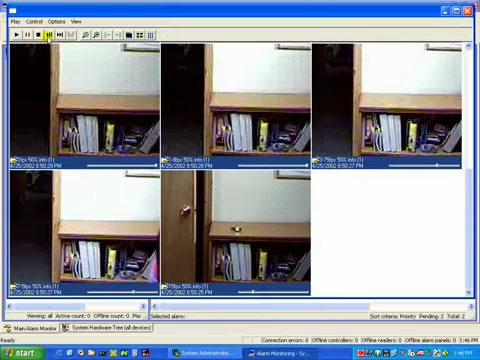
Advance the bottom-middle clip one frame at a time as the person enters, takes the item, and leaves
{"action": "left_click", "coordinate": [48, 34]}
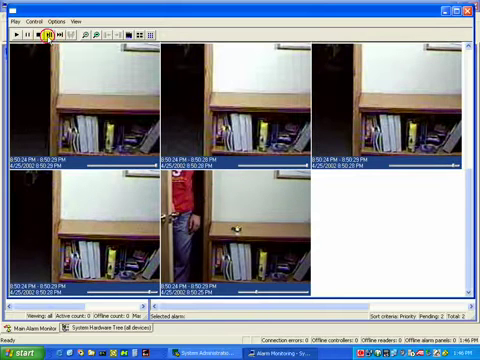
{"action": "left_click", "coordinate": [48, 34]}
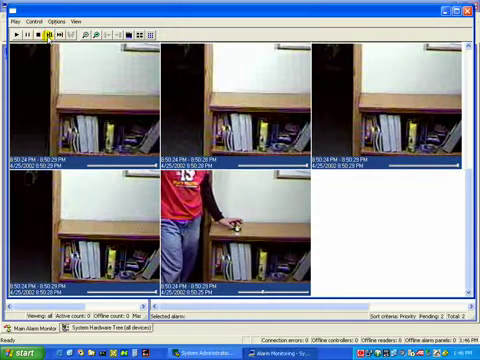
{"action": "left_click", "coordinate": [48, 34]}
{"action": "left_click", "coordinate": [48, 34]}
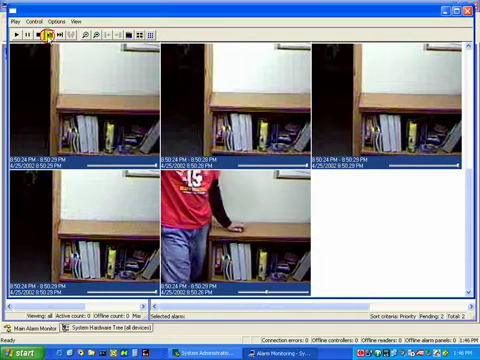
{"action": "left_click", "coordinate": [48, 34]}
{"action": "left_click", "coordinate": [48, 34]}
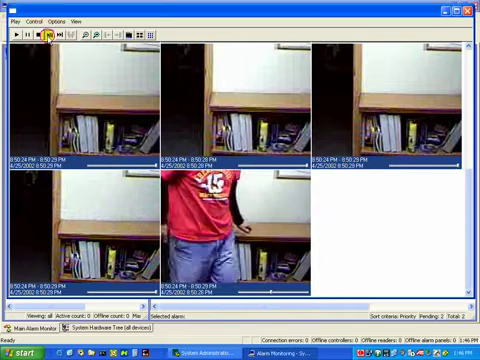
{"action": "left_click", "coordinate": [48, 34]}
{"action": "left_click", "coordinate": [48, 34]}
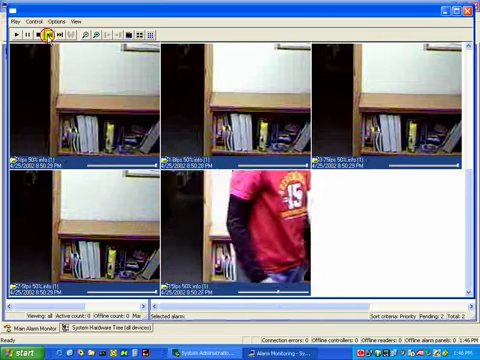
{"action": "left_click", "coordinate": [48, 34]}
{"action": "left_click", "coordinate": [48, 34]}
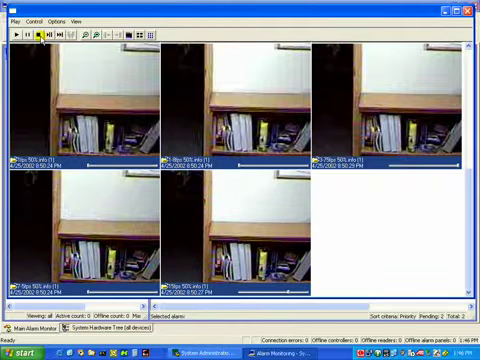
Stop all five clips at their 8:50:24 starting frames and play them again
{"action": "left_click", "coordinate": [38, 35]}
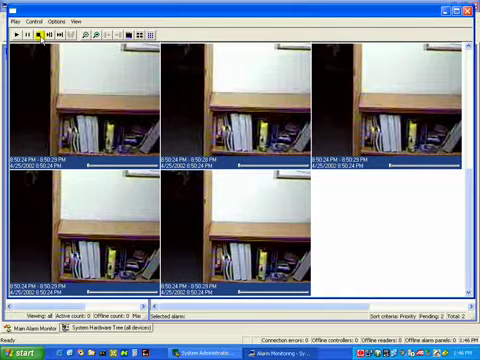
{"action": "left_click", "coordinate": [41, 36]}
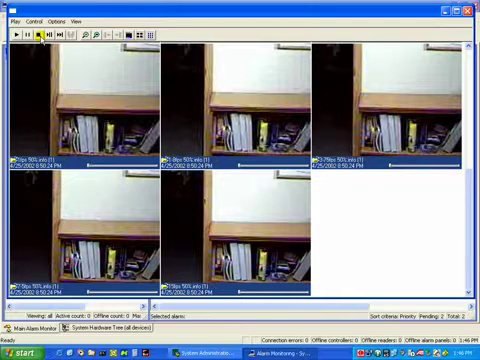